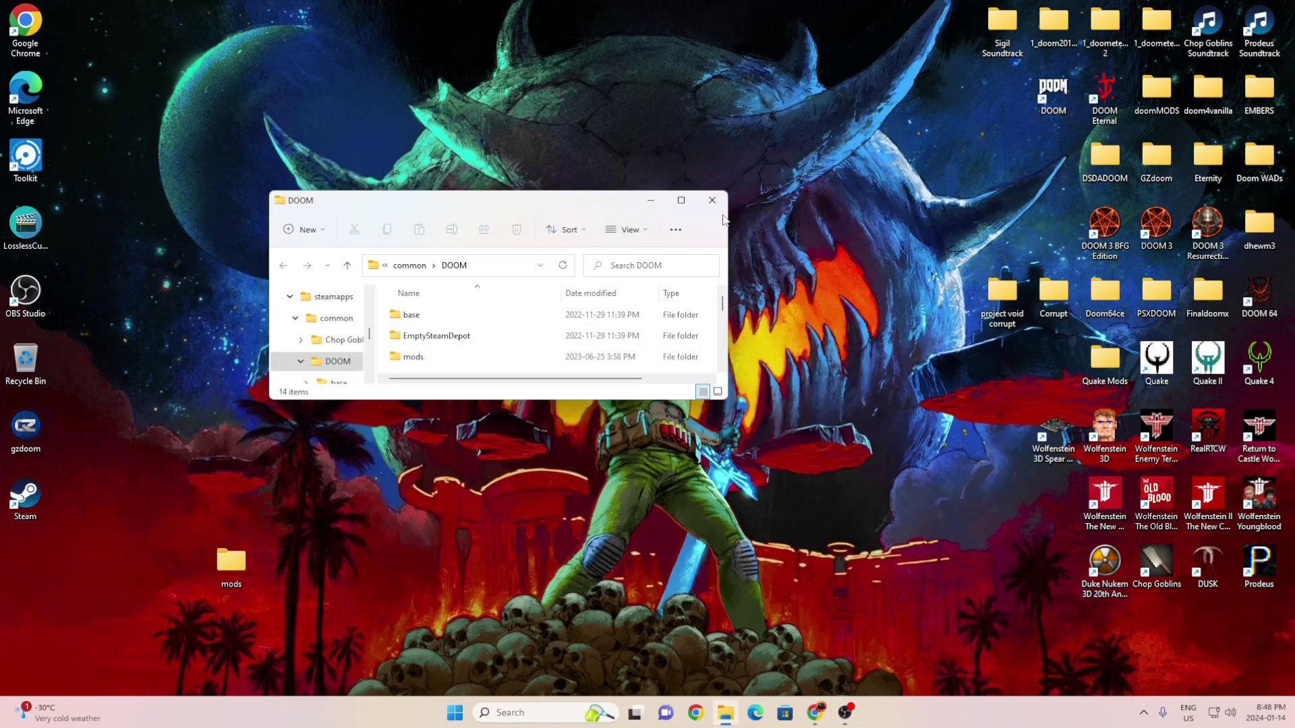
Minimize the Steam DOOM folder window to reveal the desktop and its mods folder.
{"action": "left_click", "coordinate": [647, 201]}
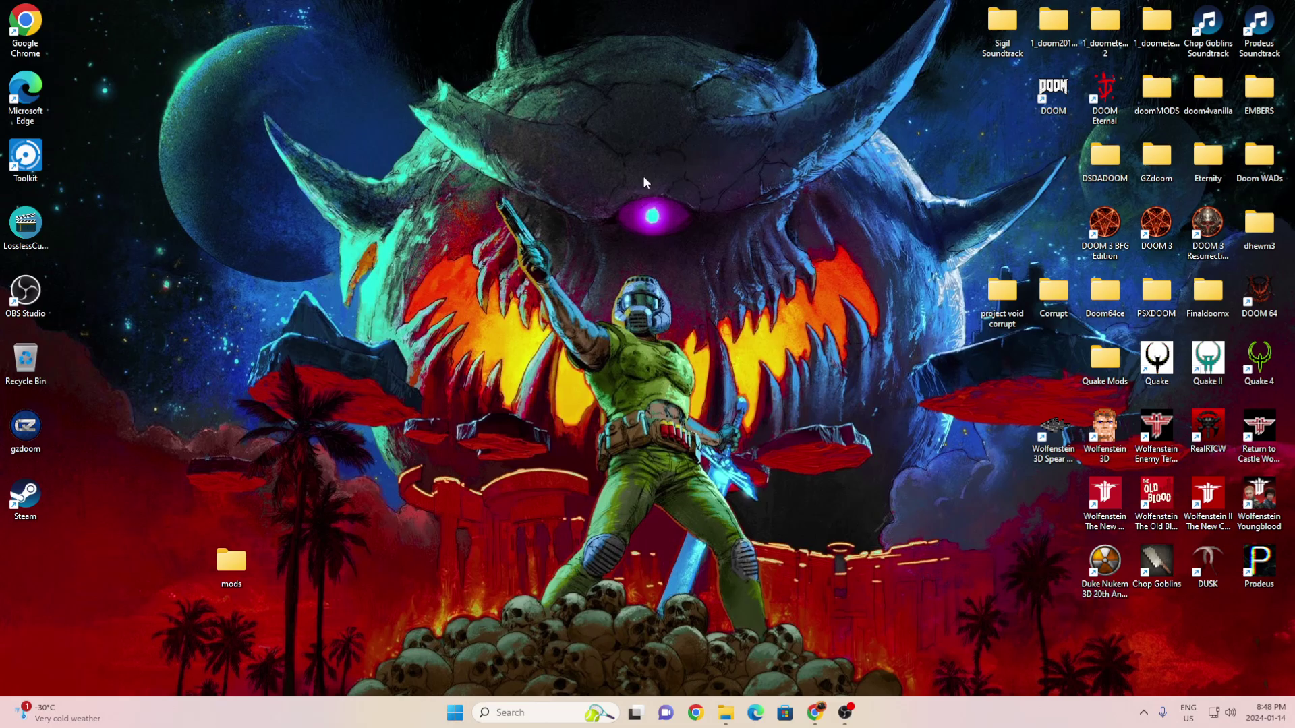
Launch Steam, open DOOM's local files through Manage > Browse local files, then close Steam.
{"action": "double_click", "coordinate": [31, 510]}
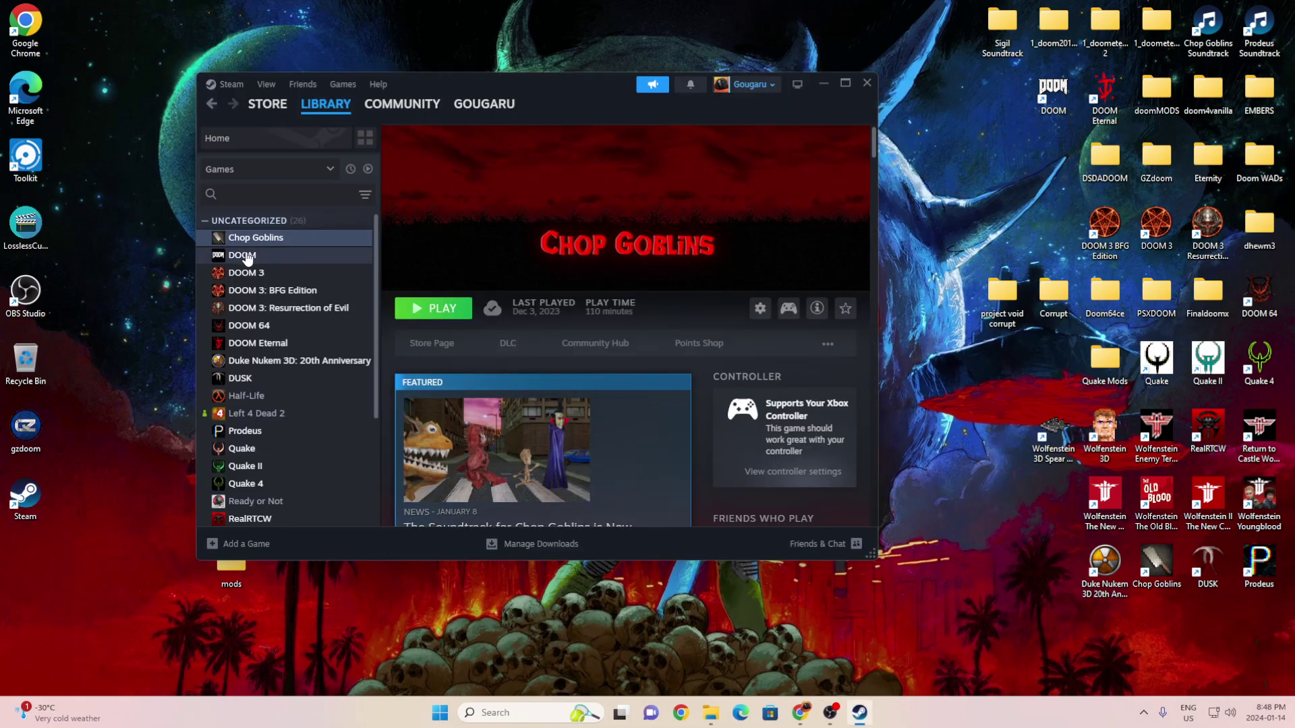
{"action": "right_click", "coordinate": [248, 258]}
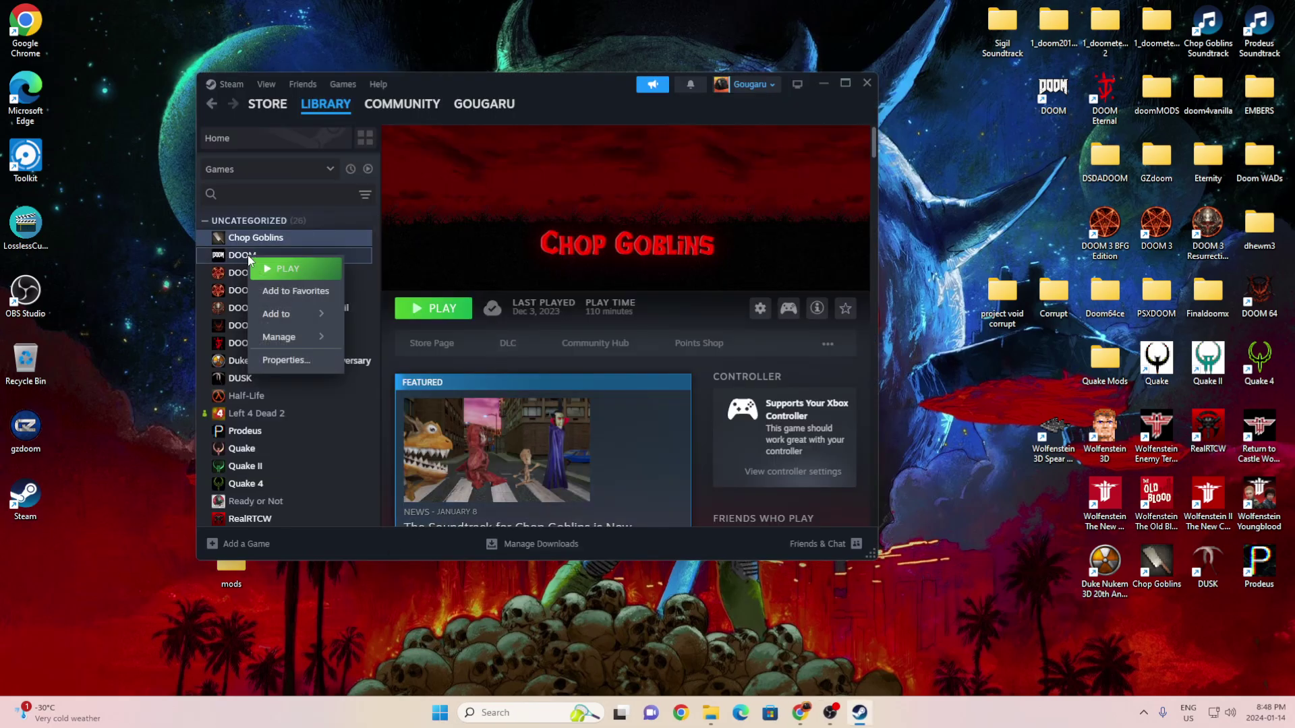
{"action": "mouse_move", "coordinate": [296, 341]}
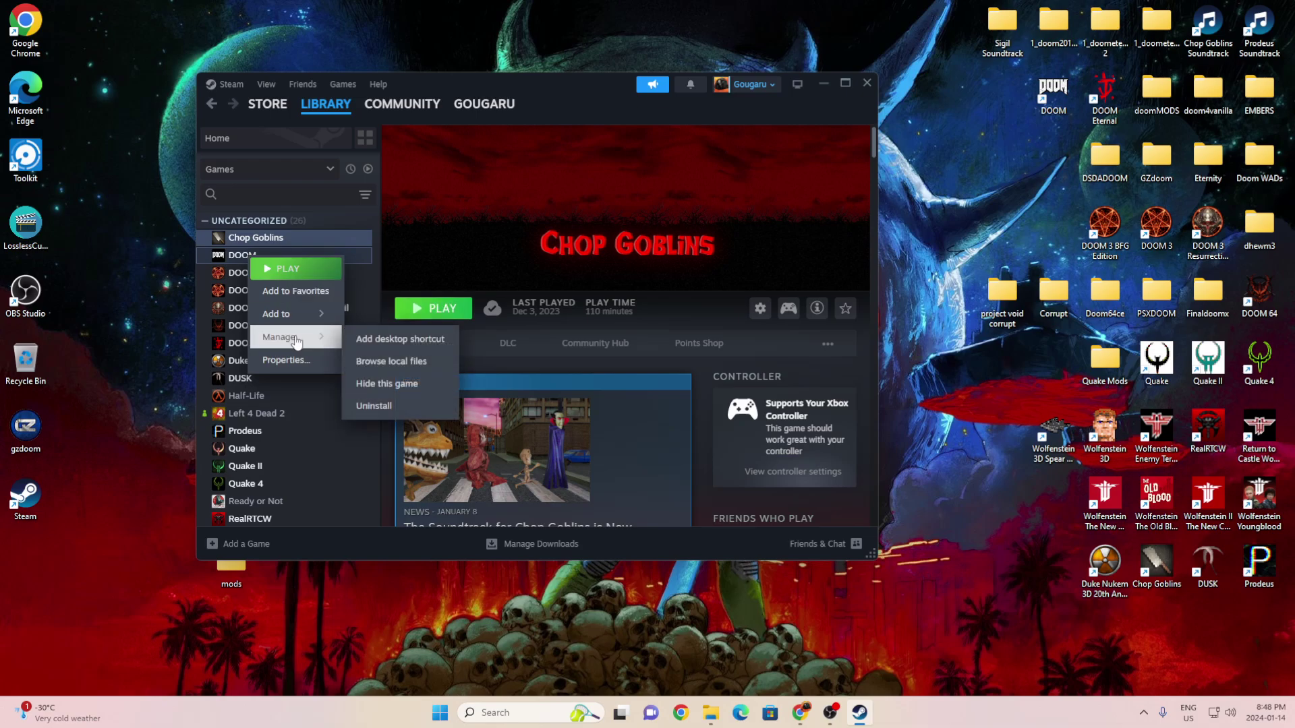
{"action": "left_click", "coordinate": [414, 364]}
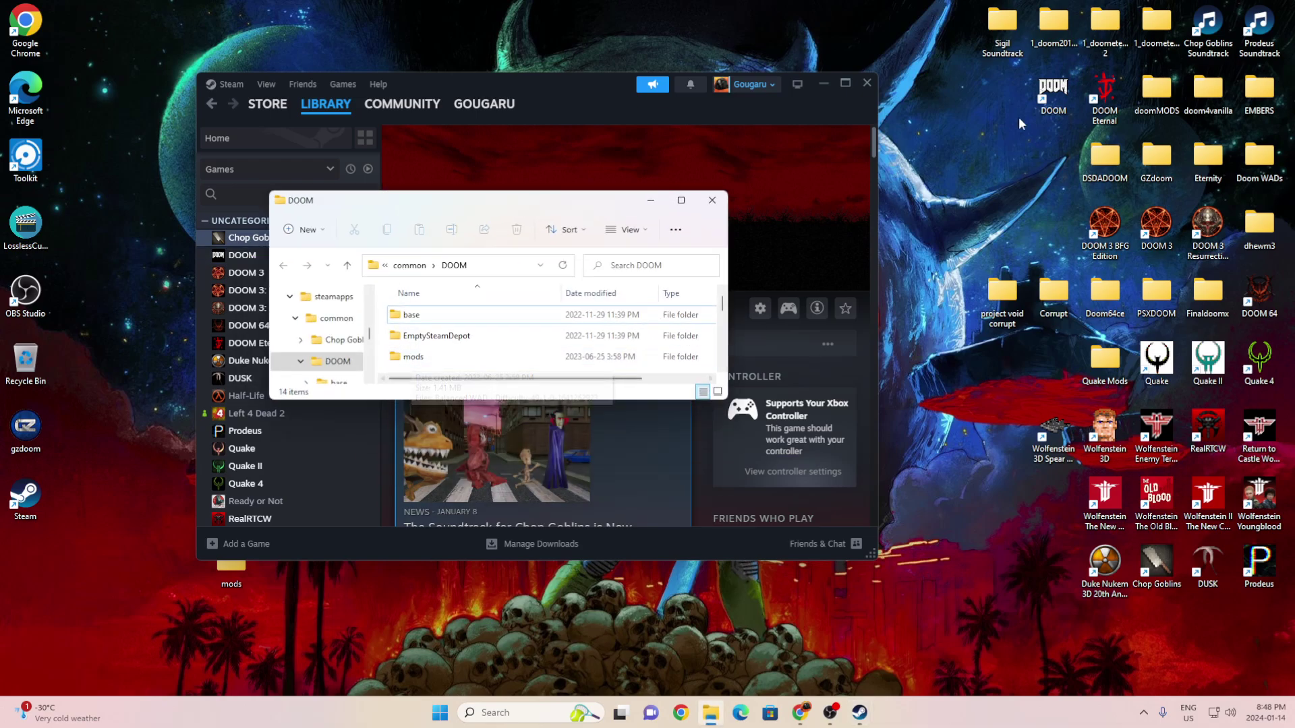
{"action": "left_click", "coordinate": [866, 84]}
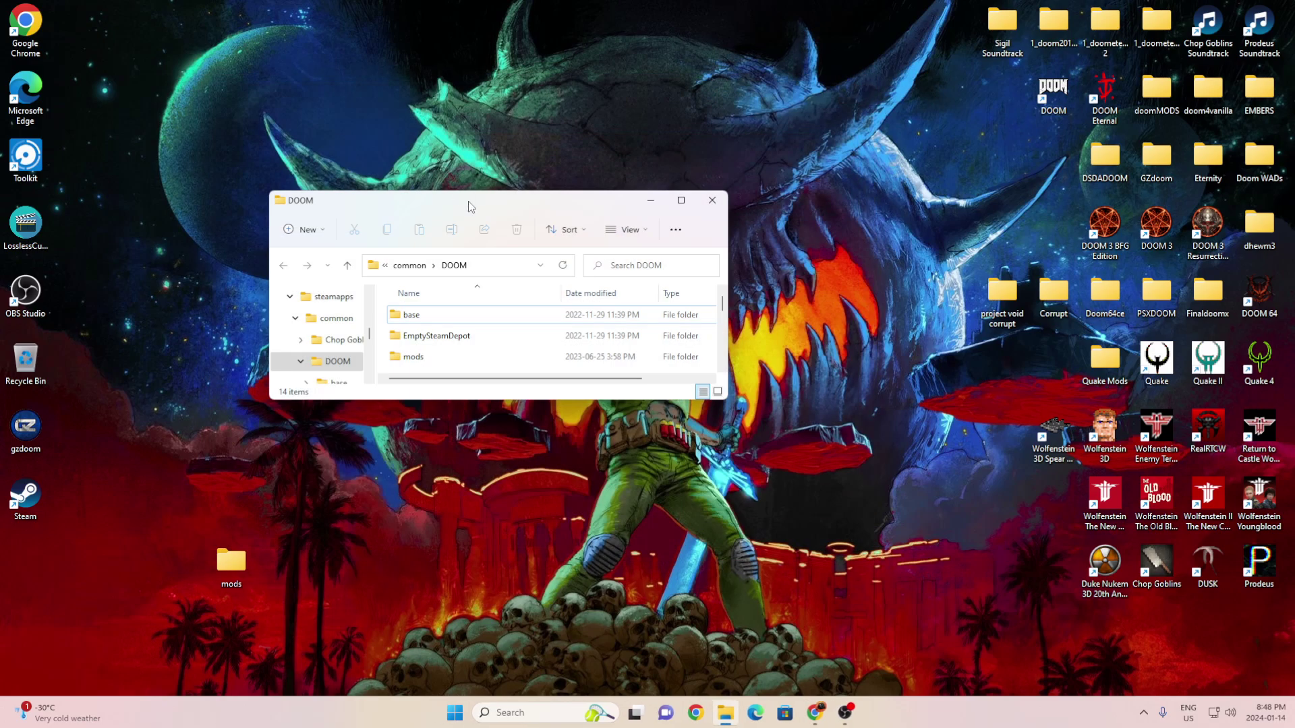
Download Debug.zip from the DOOMExtract 1.8 GitHub release and open it in WinRAR.
{"action": "left_click_drag", "start_coordinate": [471, 196], "coordinate": [494, 149]}
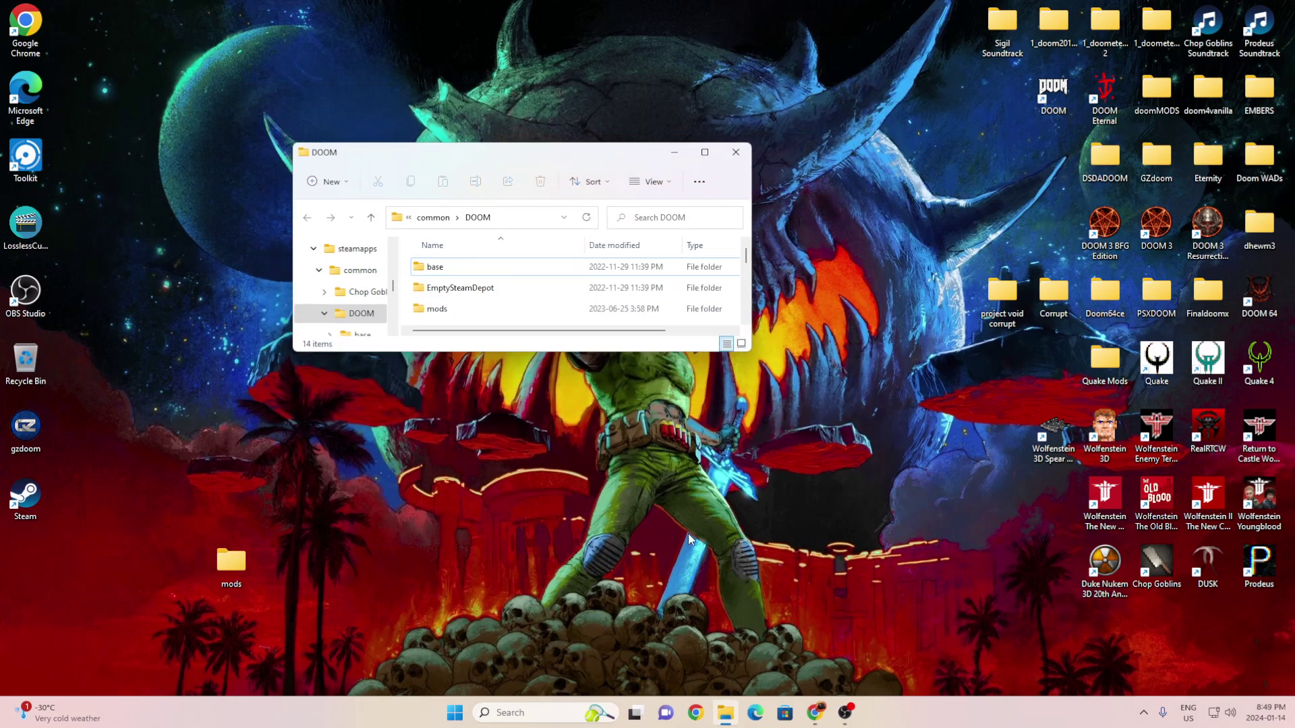
{"action": "mouse_move", "coordinate": [822, 716]}
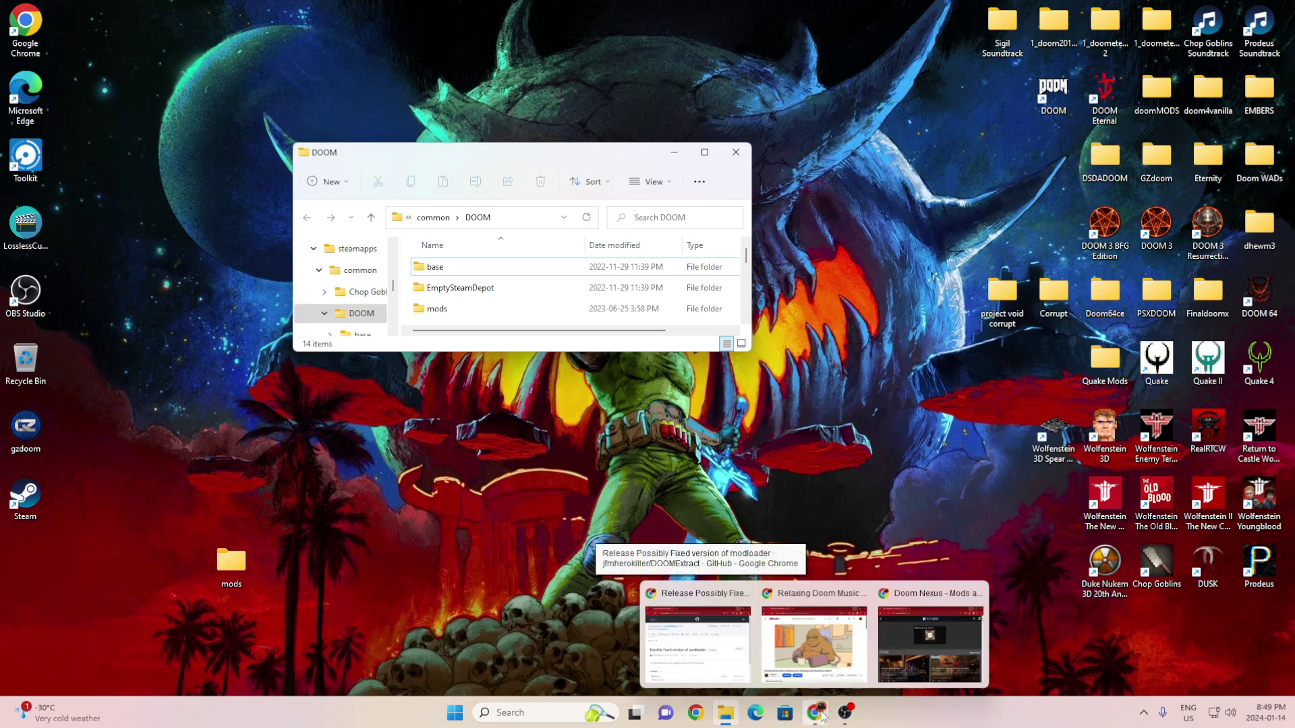
{"action": "left_click", "coordinate": [700, 652]}
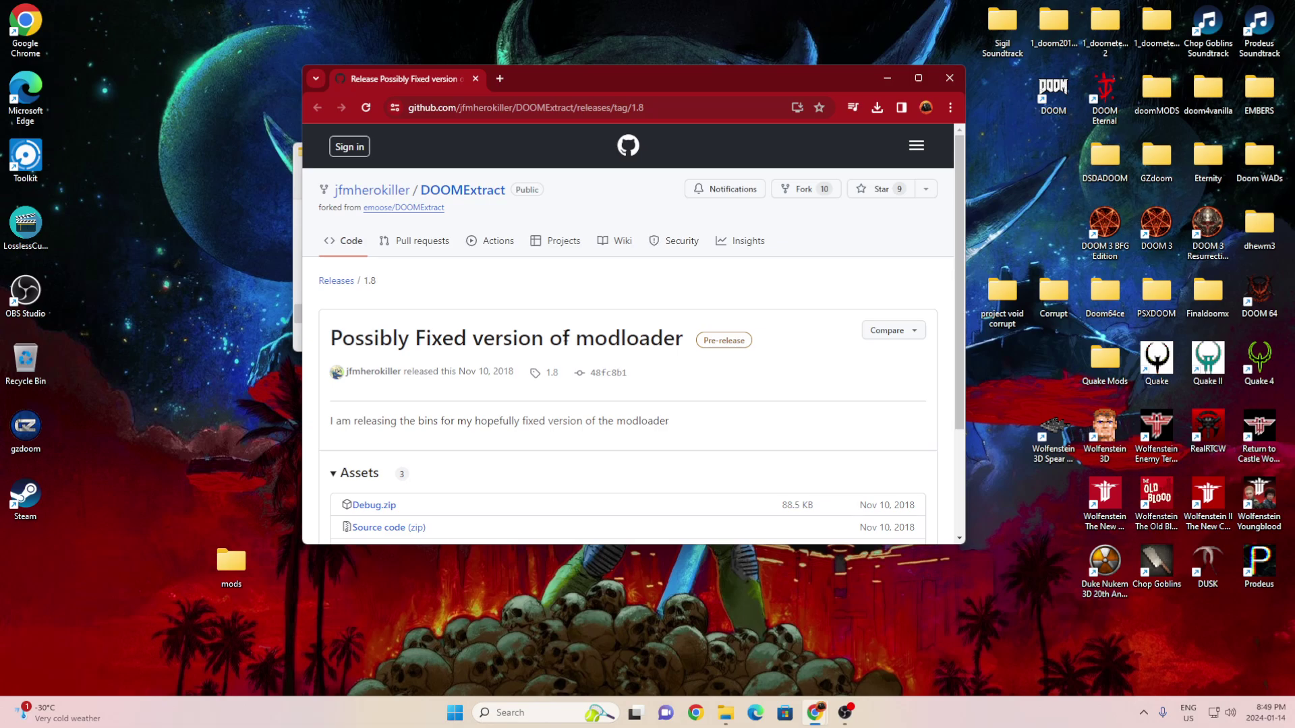
{"action": "scroll", "coordinate": [565, 342], "scroll_direction": "down", "scroll_amount": 2}
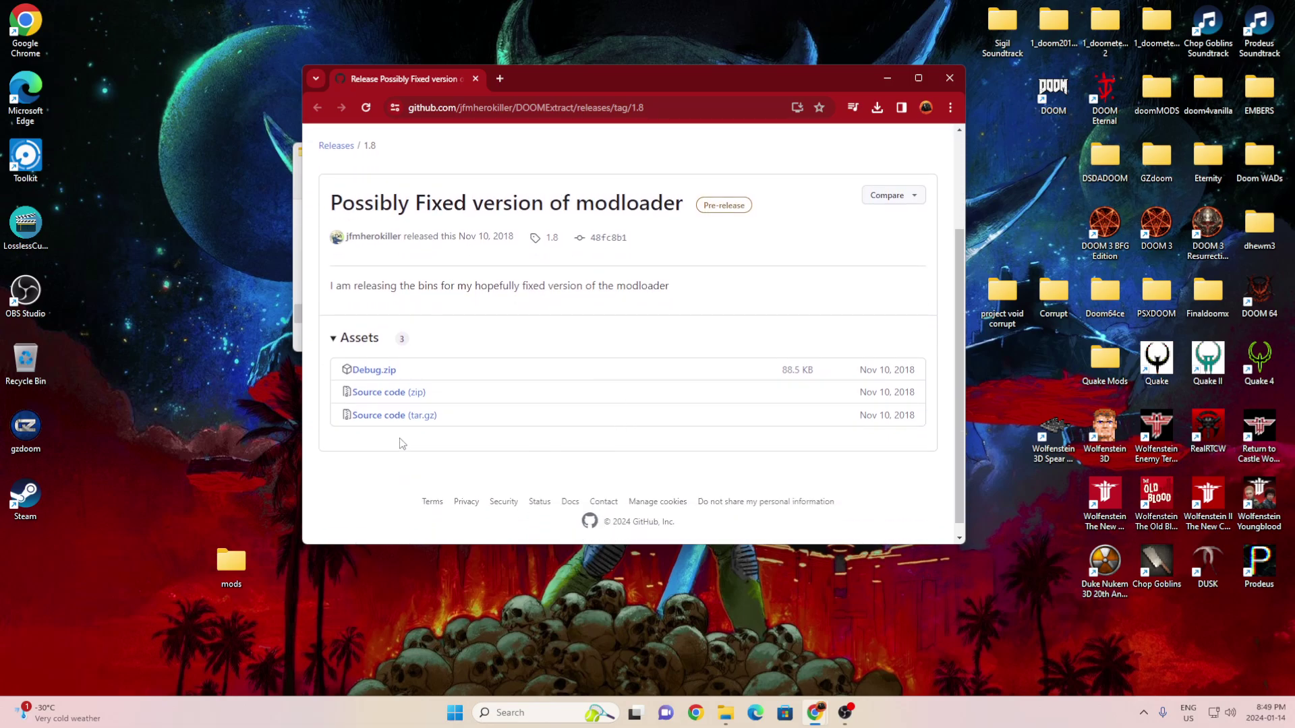
{"action": "left_click", "coordinate": [372, 370]}
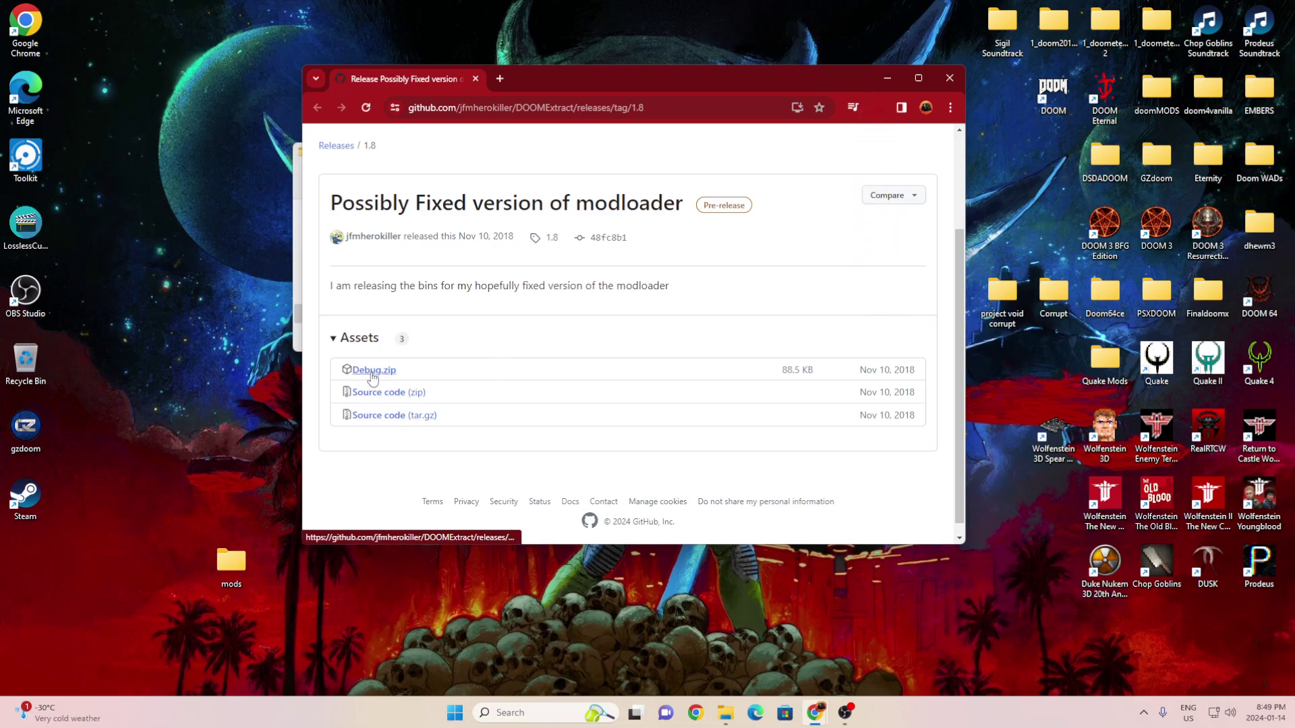
{"action": "left_click", "coordinate": [748, 145]}
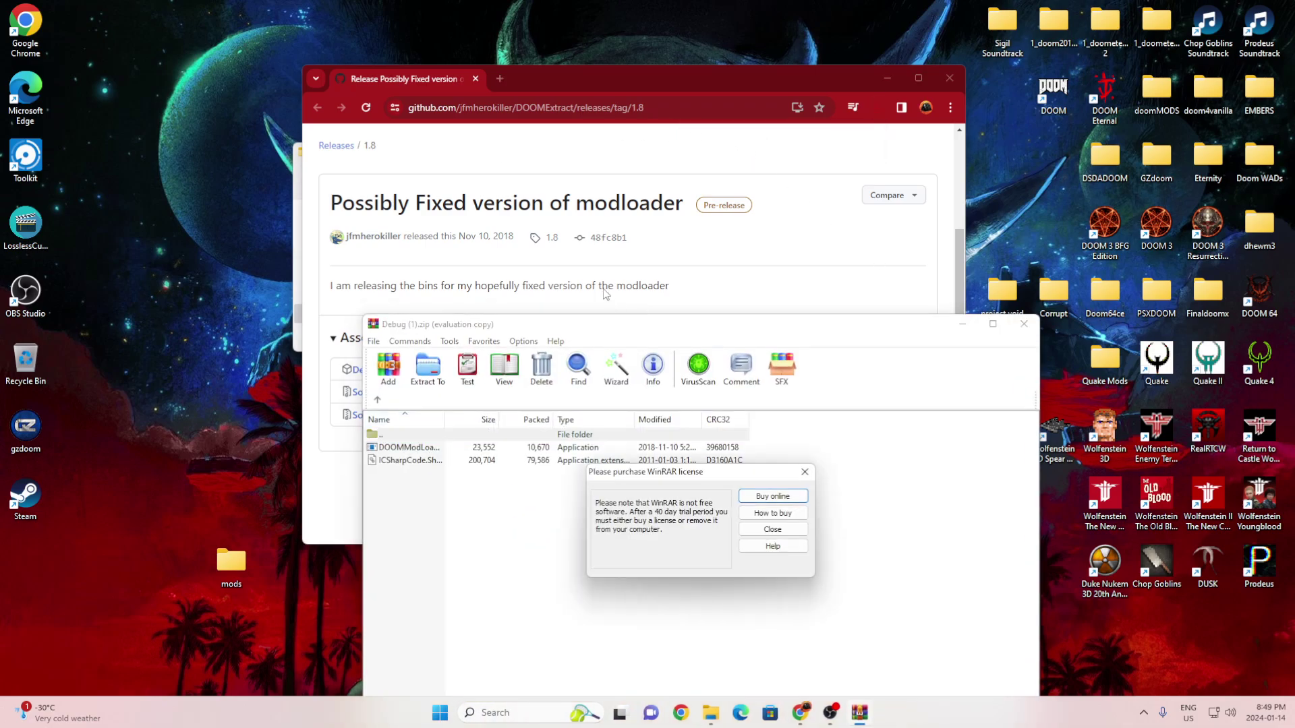
Dismiss the WinRAR license reminder to show DOOMModLoader.exe and the ICSharpCode library.
{"action": "key", "text": "Escape"}
{"action": "left_click_drag", "start_coordinate": [689, 342], "coordinate": [629, 201]}
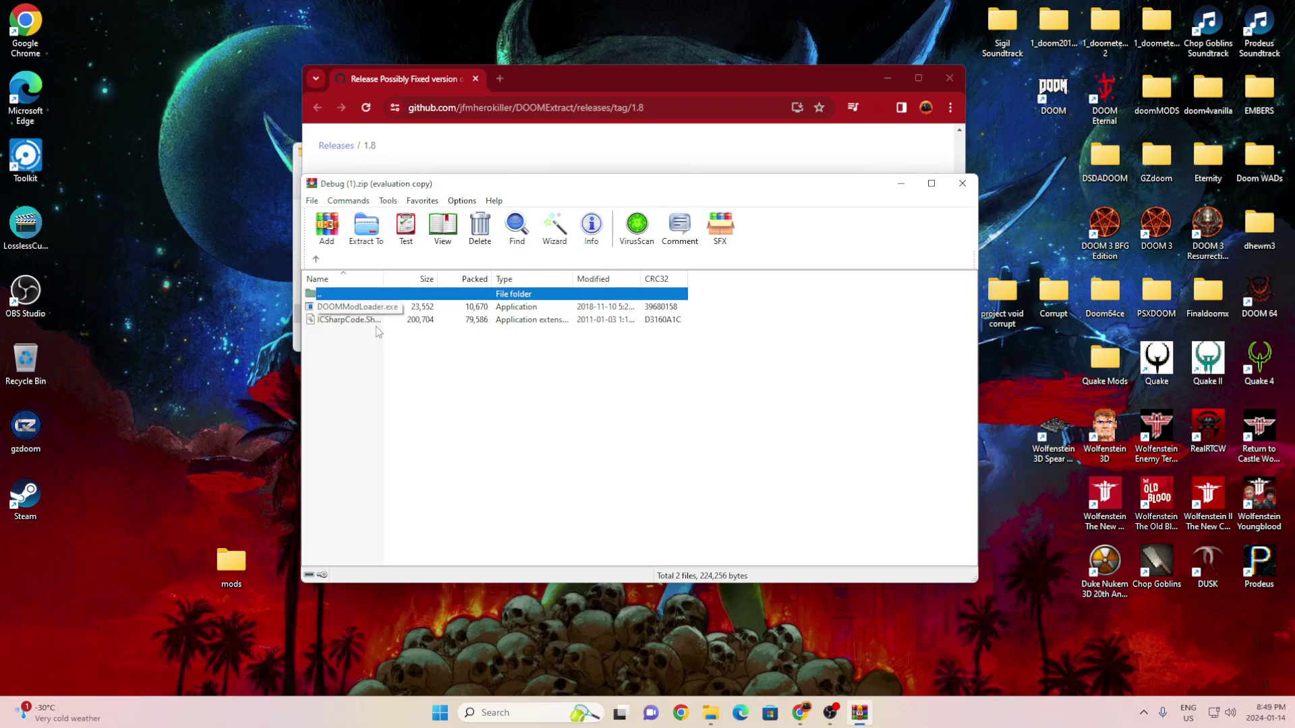
{"action": "mouse_move", "coordinate": [483, 184]}
{"action": "left_mouse_down"}
{"action": "mouse_move", "coordinate": [420, 242]}
{"action": "mouse_move", "coordinate": [551, 313]}
{"action": "left_mouse_up"}
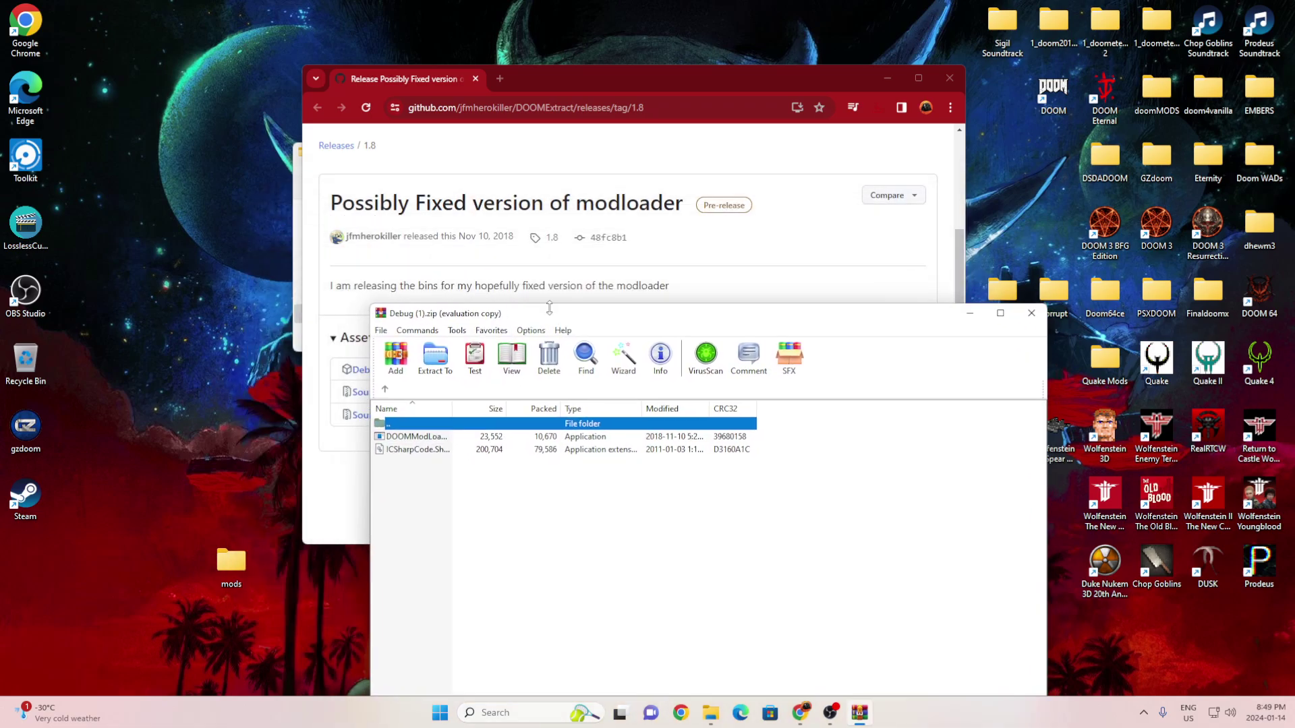
Close the browser and arrange the WinRAR archive contents in front of the DOOM folder.
{"action": "left_click", "coordinate": [948, 80]}
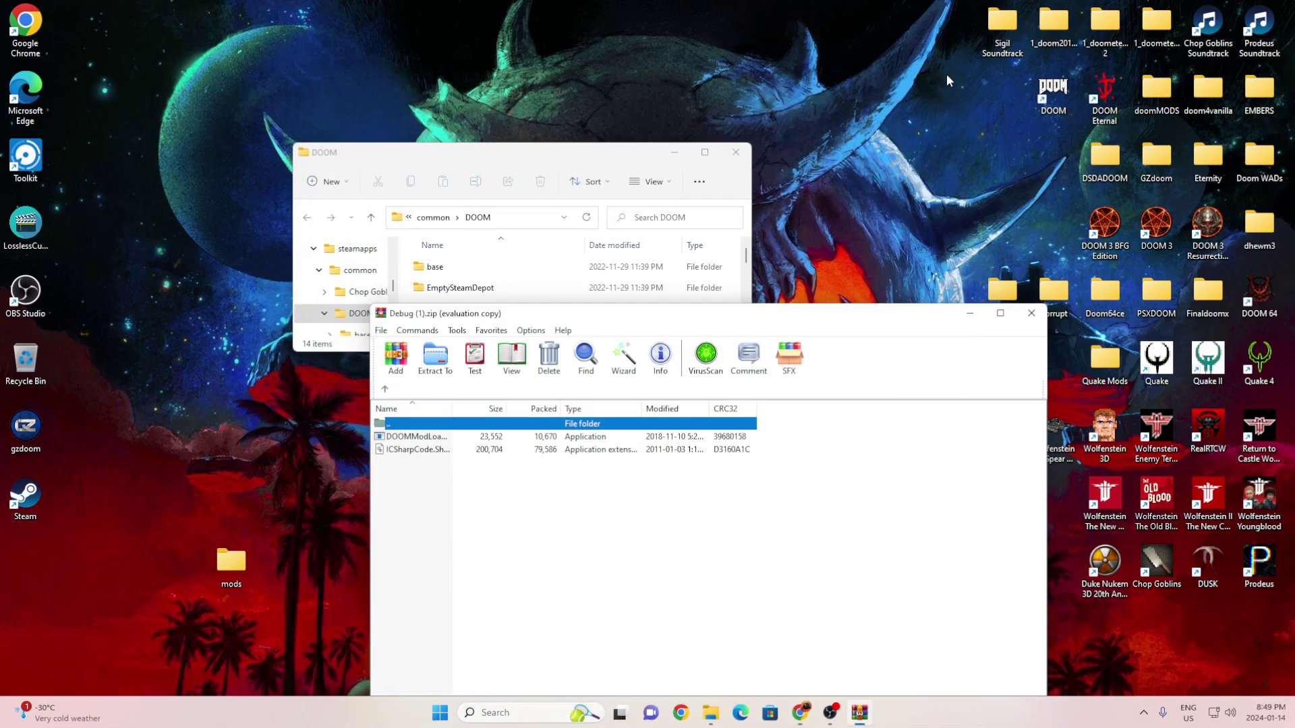
{"action": "mouse_move", "coordinate": [661, 314]}
{"action": "left_mouse_down"}
{"action": "mouse_move", "coordinate": [801, 298]}
{"action": "mouse_move", "coordinate": [790, 248]}
{"action": "left_mouse_up"}
{"action": "left_click_drag", "start_coordinate": [486, 151], "coordinate": [362, 104]}
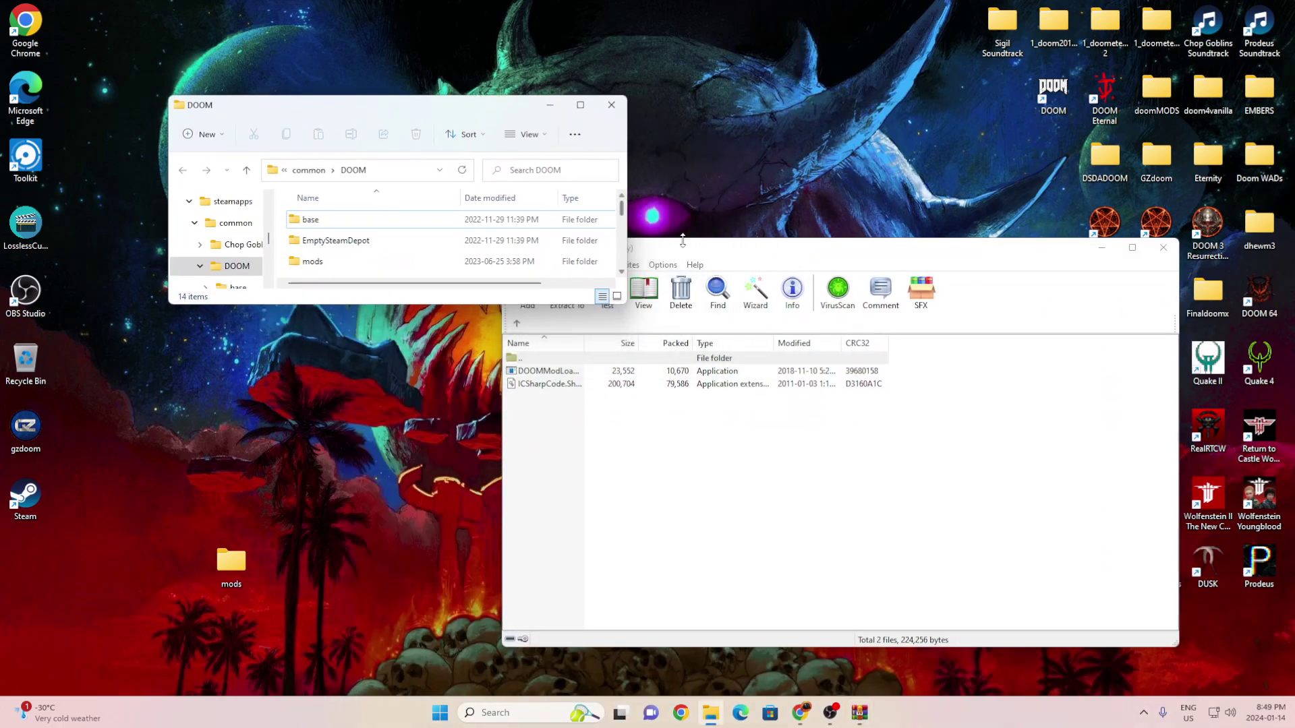
{"action": "mouse_move", "coordinate": [757, 257]}
{"action": "left_mouse_down"}
{"action": "mouse_move", "coordinate": [803, 179]}
{"action": "mouse_move", "coordinate": [835, 159]}
{"action": "left_mouse_up"}
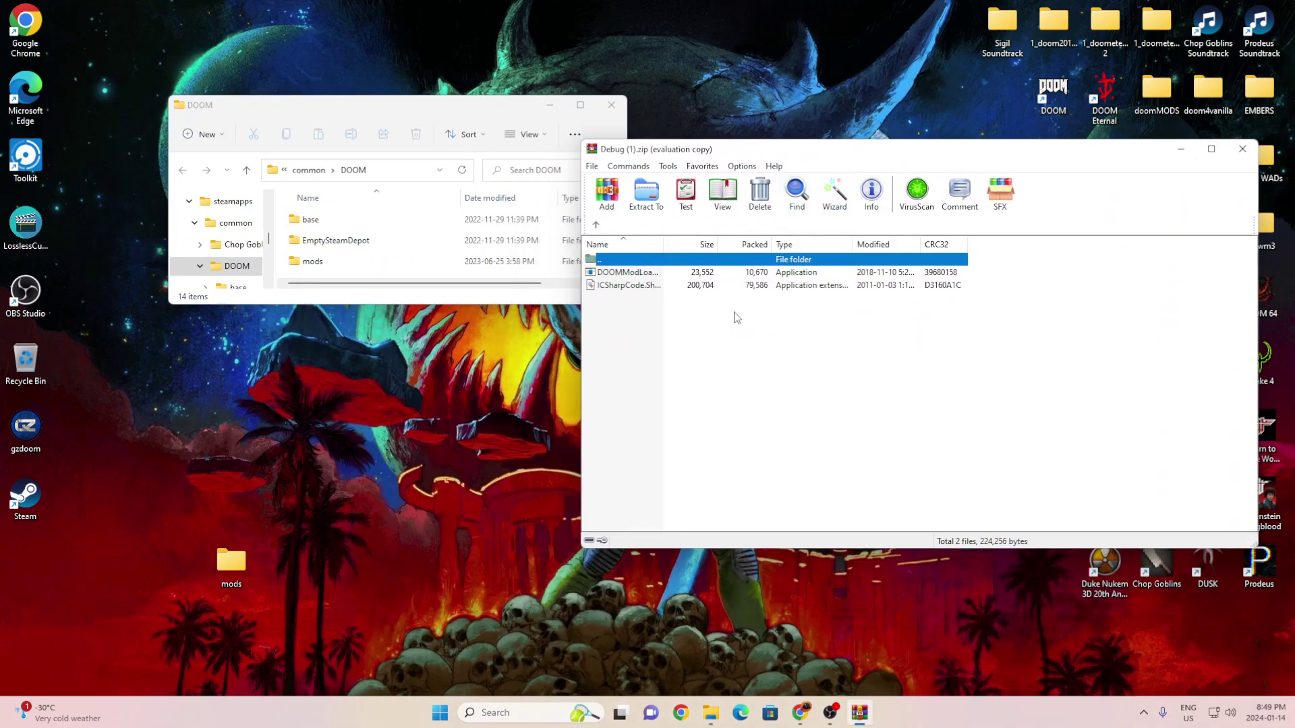
{"action": "mouse_move", "coordinate": [754, 356]}
{"action": "left_mouse_down"}
{"action": "mouse_move", "coordinate": [732, 276]}
{"action": "mouse_move", "coordinate": [631, 288]}
{"action": "mouse_move", "coordinate": [447, 251]}
{"action": "mouse_move", "coordinate": [785, 354]}
{"action": "left_mouse_up"}
Close WinRAR and check that DOOMModLoader and ICSharpCode.SharpZipLib.dll sit beside DOOMx64.
{"action": "left_click", "coordinate": [1254, 154]}
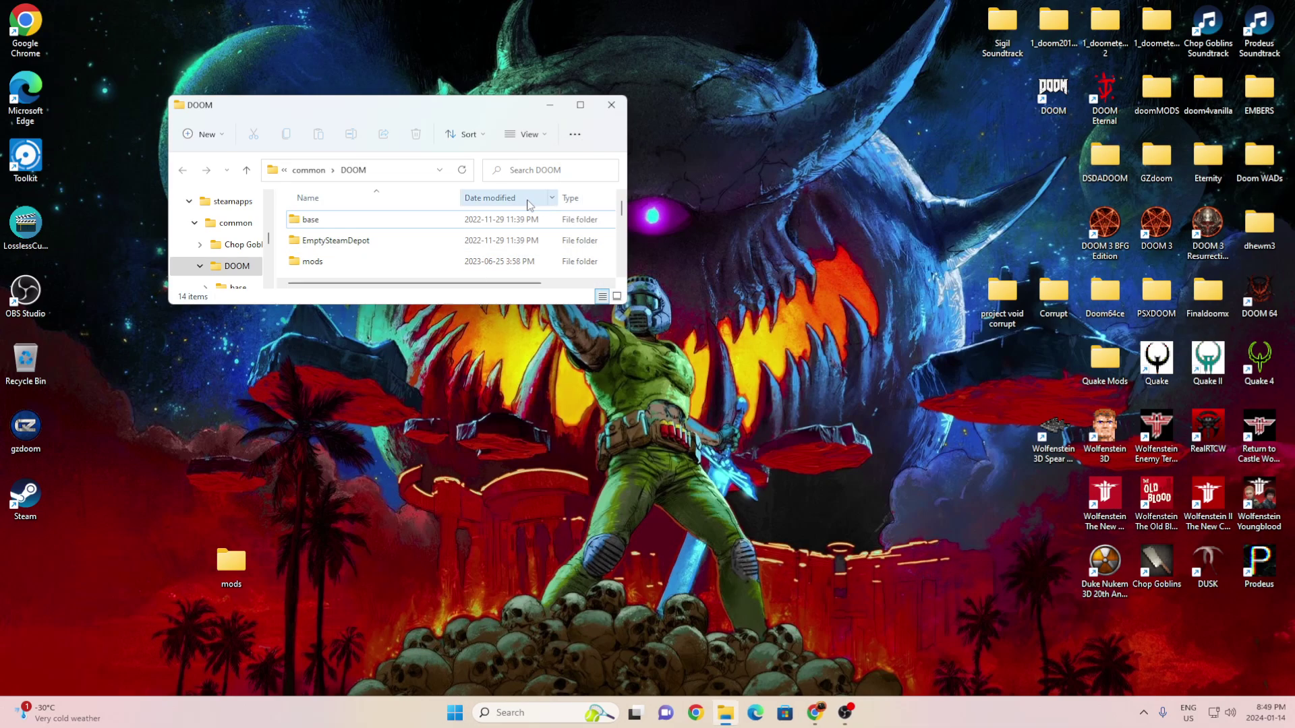
{"action": "scroll", "coordinate": [378, 251], "scroll_direction": "down", "scroll_amount": 2}
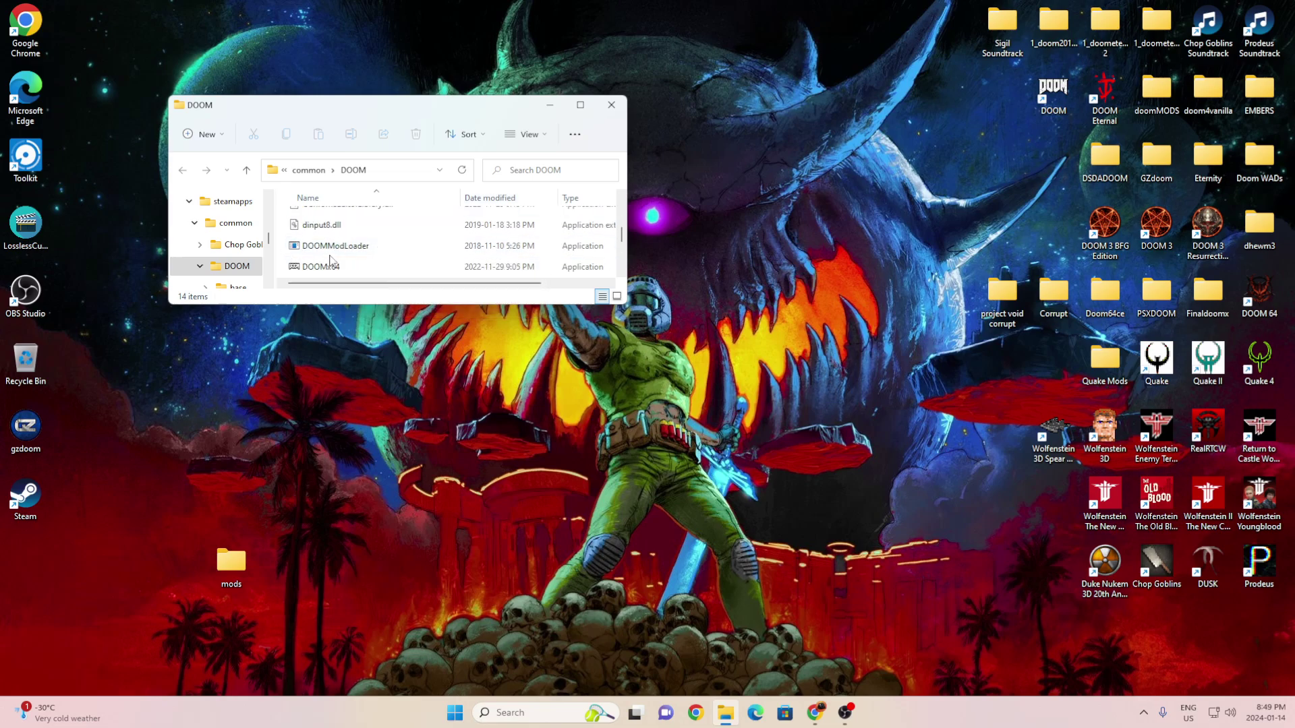
{"action": "scroll", "coordinate": [357, 267], "scroll_direction": "down", "scroll_amount": 1}
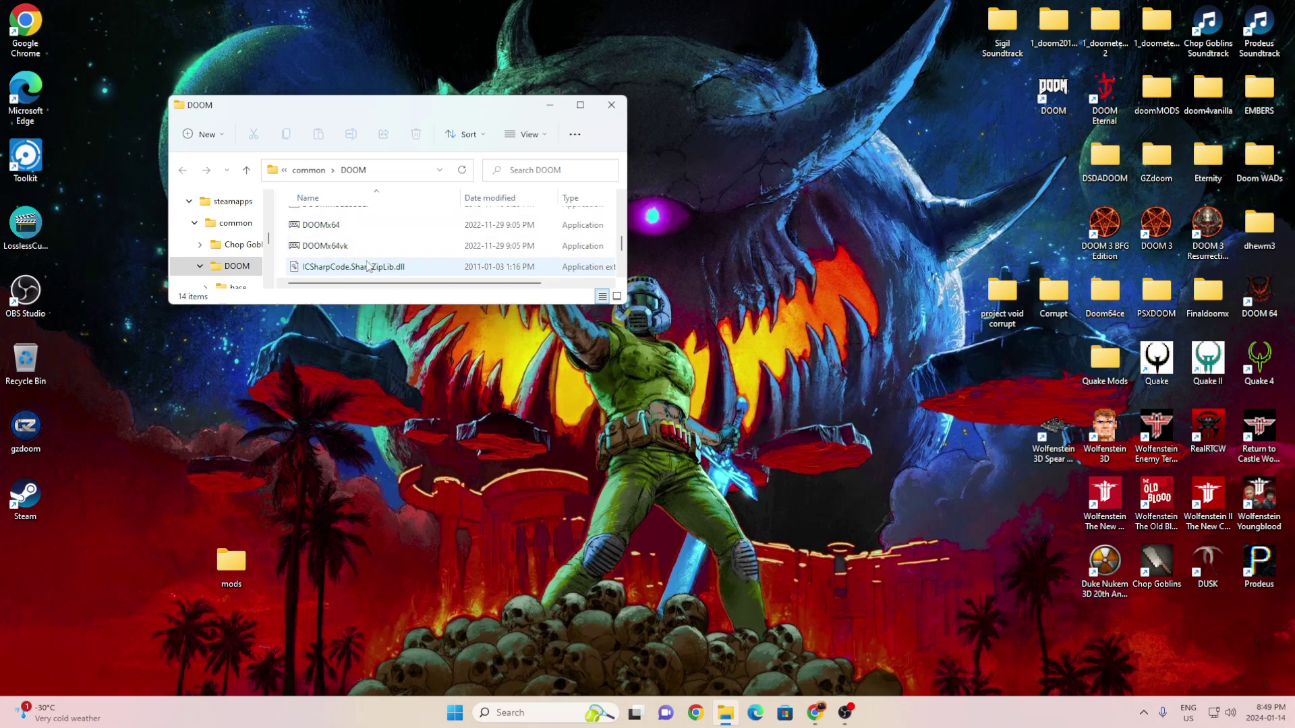
{"action": "scroll", "coordinate": [364, 260], "scroll_direction": "up", "scroll_amount": 1}
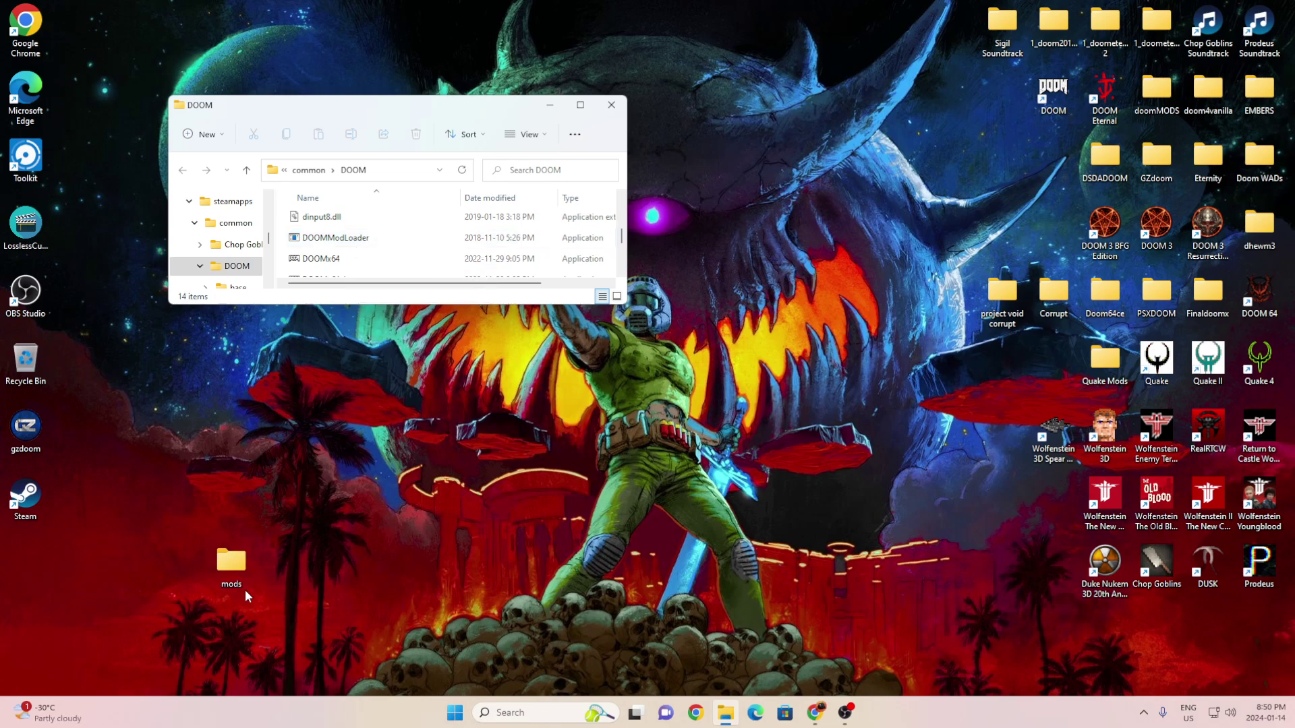
Open the DOOM install's mods folder and scroll through its 17 mod zip archives.
{"action": "mouse_move", "coordinate": [237, 580]}
{"action": "left_mouse_down"}
{"action": "mouse_move", "coordinate": [633, 523]}
{"action": "mouse_move", "coordinate": [571, 412]}
{"action": "mouse_move", "coordinate": [431, 277]}
{"action": "mouse_move", "coordinate": [523, 237]}
{"action": "mouse_move", "coordinate": [433, 233]}
{"action": "mouse_move", "coordinate": [266, 507]}
{"action": "mouse_move", "coordinate": [282, 502]}
{"action": "left_mouse_up"}
{"action": "scroll", "coordinate": [390, 233], "scroll_direction": "up", "scroll_amount": 5}
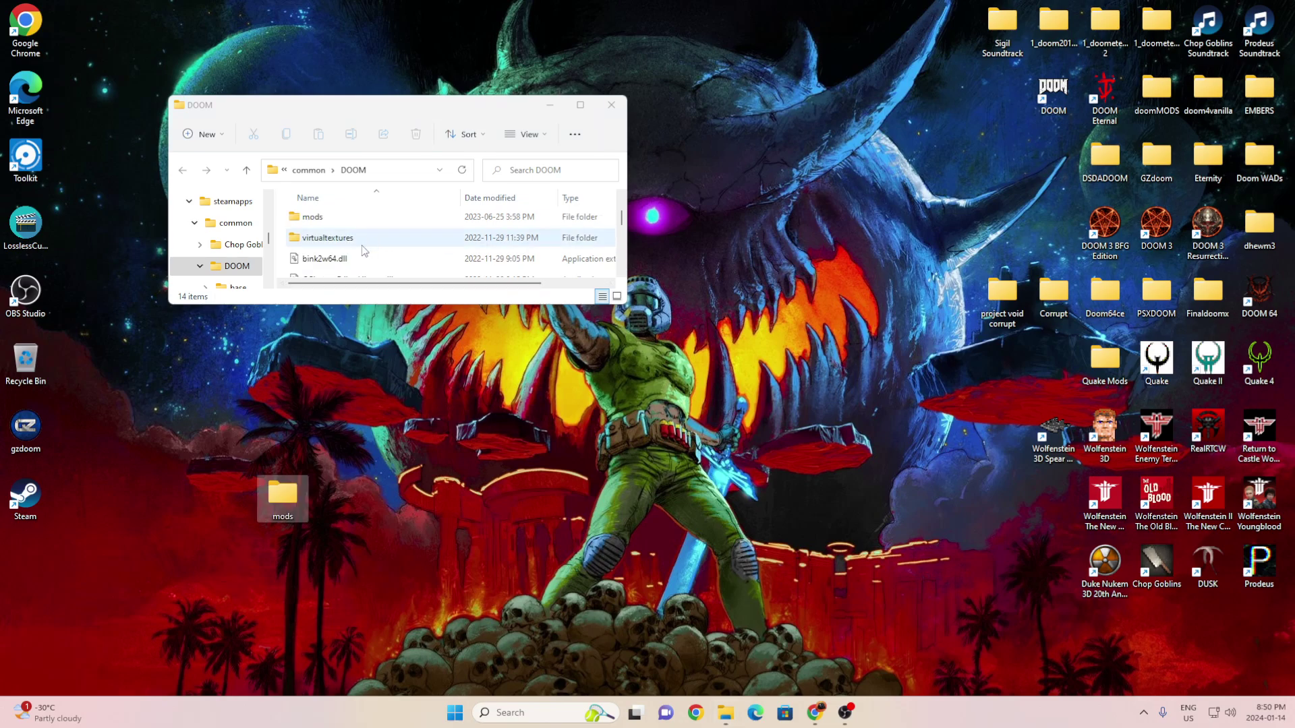
{"action": "double_click", "coordinate": [322, 220]}
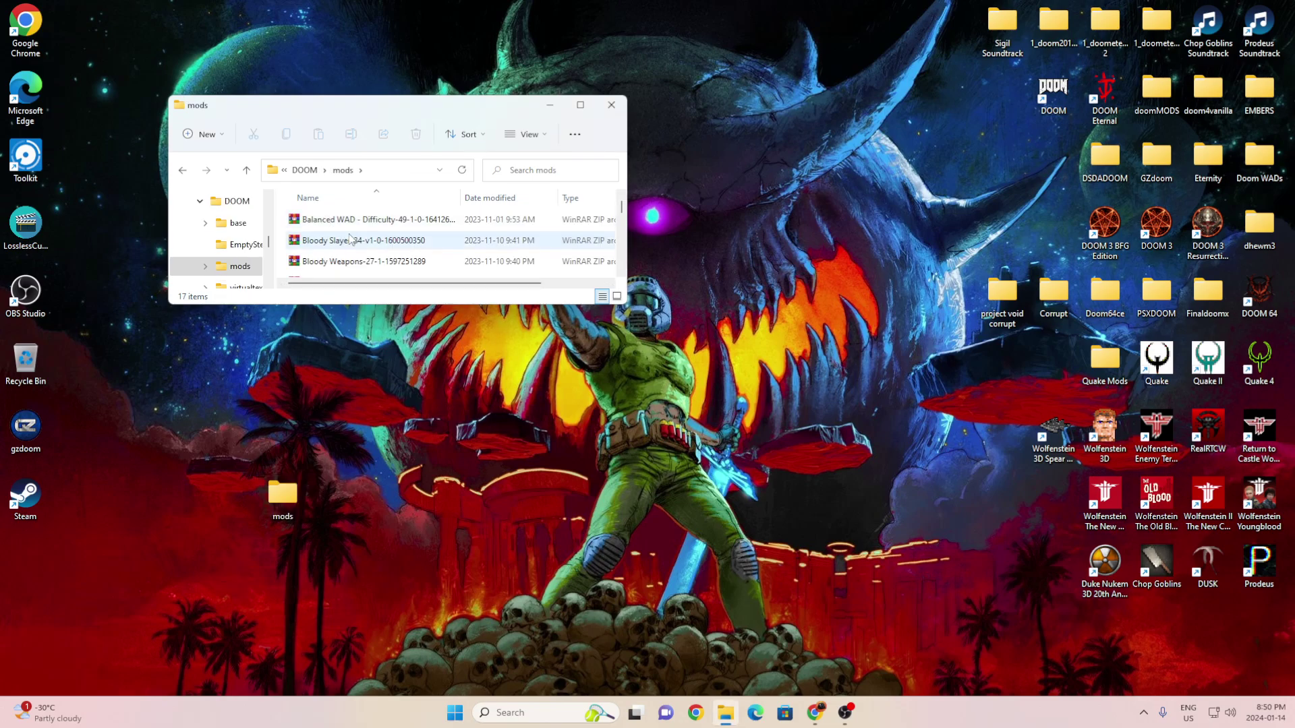
{"action": "scroll", "coordinate": [351, 237], "scroll_direction": "down", "scroll_amount": 1}
{"action": "scroll", "coordinate": [350, 237], "scroll_direction": "down", "scroll_amount": 2}
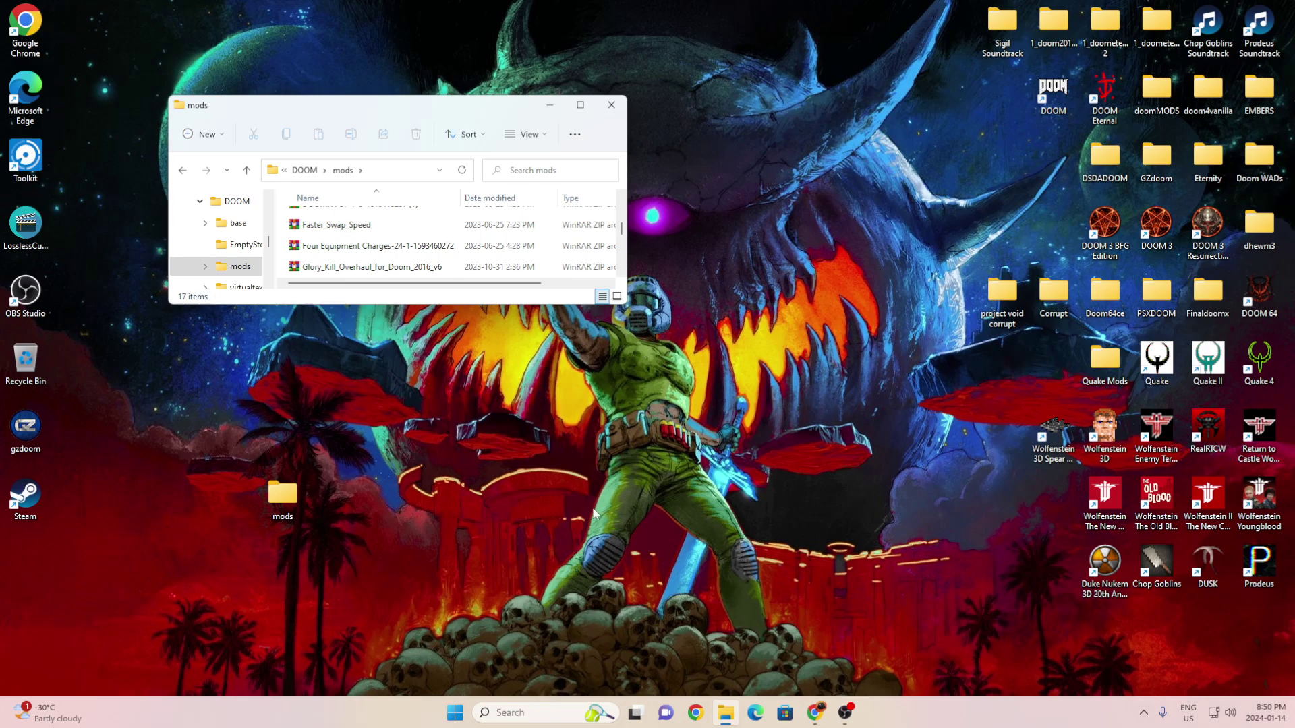
{"action": "mouse_move", "coordinate": [815, 713]}
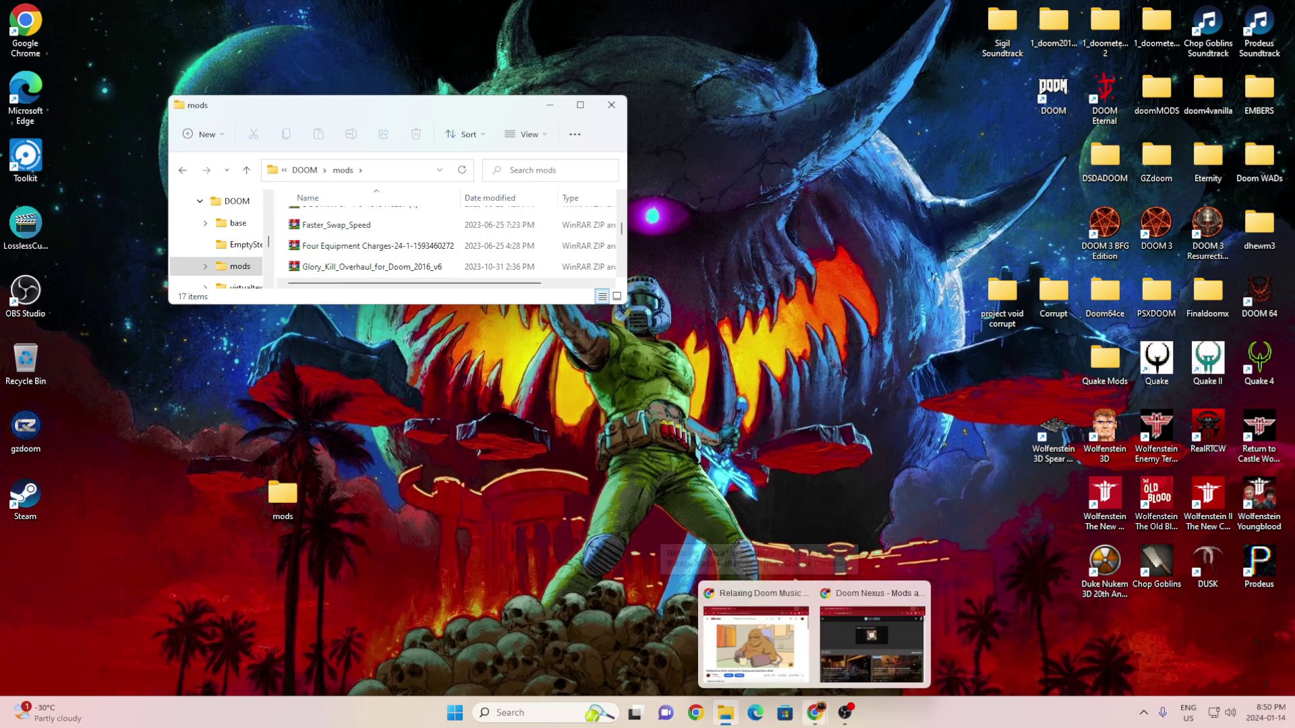
Switch to the Nexus Mods Doom page and scroll through Hot Mods marked Downloaded.
{"action": "left_click", "coordinate": [884, 634]}
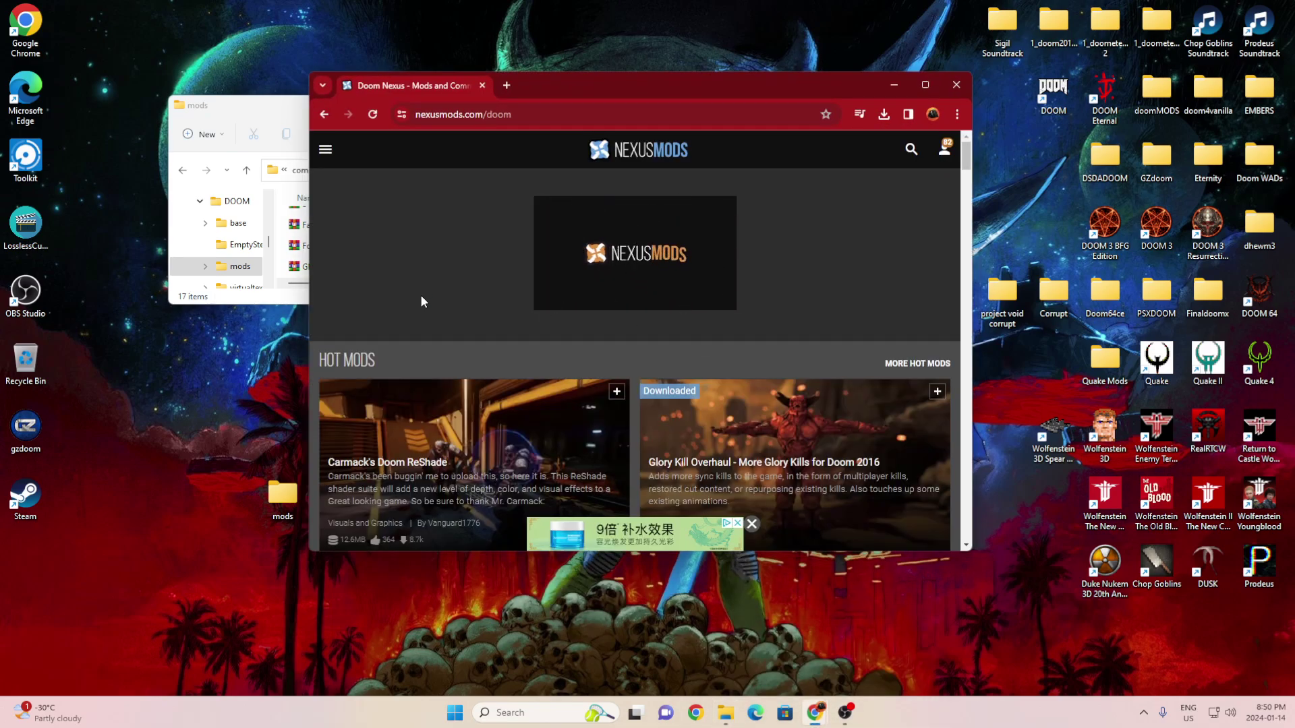
{"action": "scroll", "coordinate": [418, 304], "scroll_direction": "down", "scroll_amount": 1}
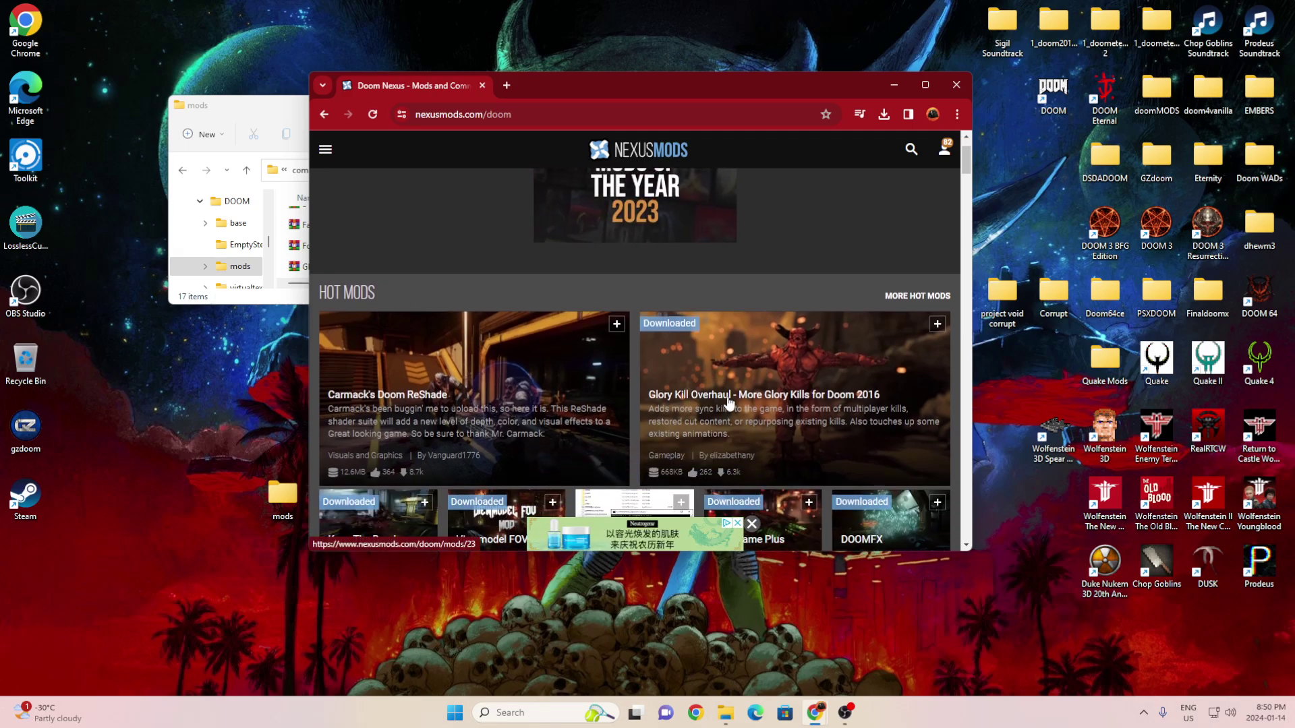
{"action": "scroll", "coordinate": [453, 389], "scroll_direction": "down", "scroll_amount": 1}
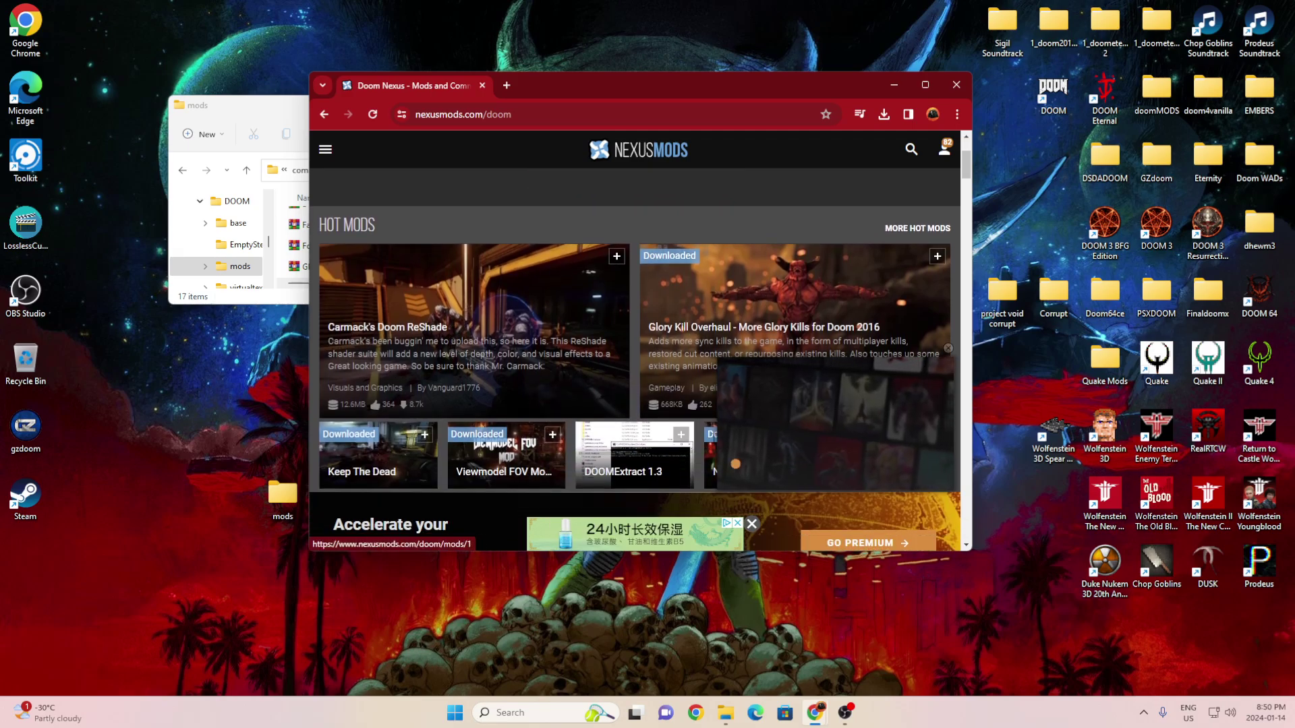
{"action": "scroll", "coordinate": [453, 389], "scroll_direction": "down", "scroll_amount": 2}
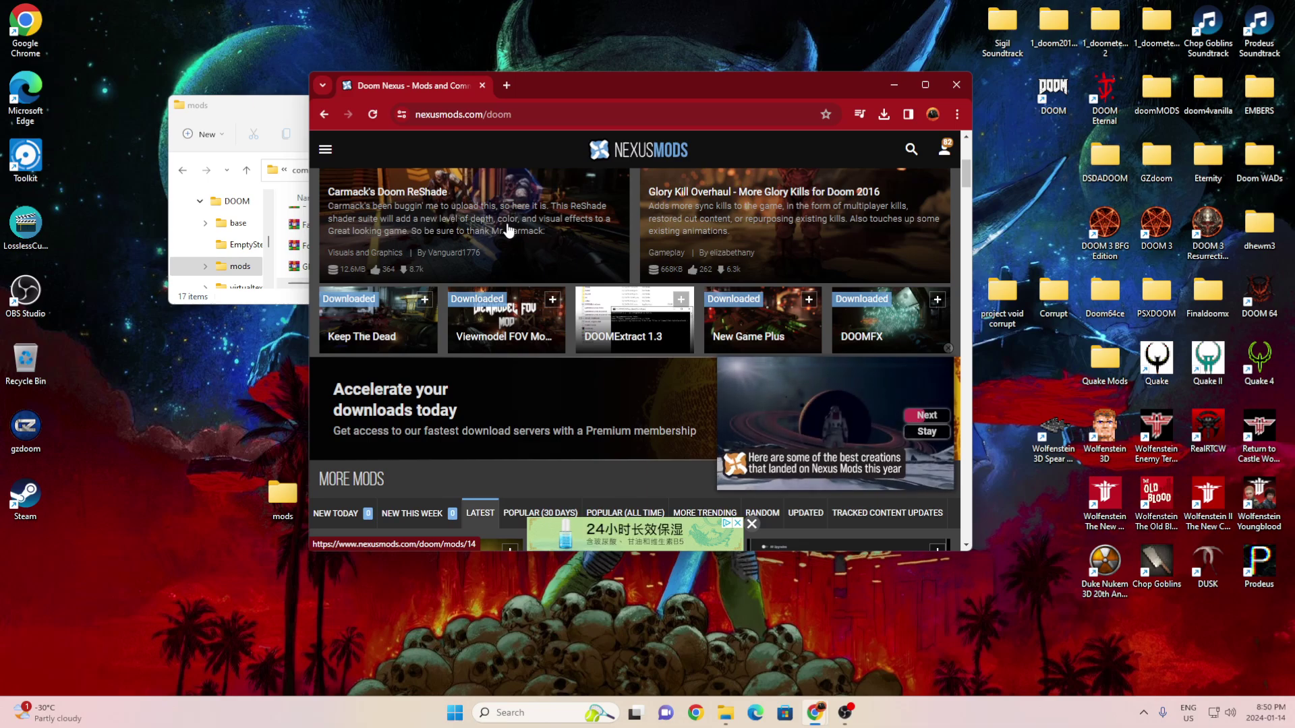
{"action": "scroll", "coordinate": [507, 221], "scroll_direction": "down", "scroll_amount": 2}
{"action": "scroll", "coordinate": [507, 221], "scroll_direction": "up", "scroll_amount": 2}
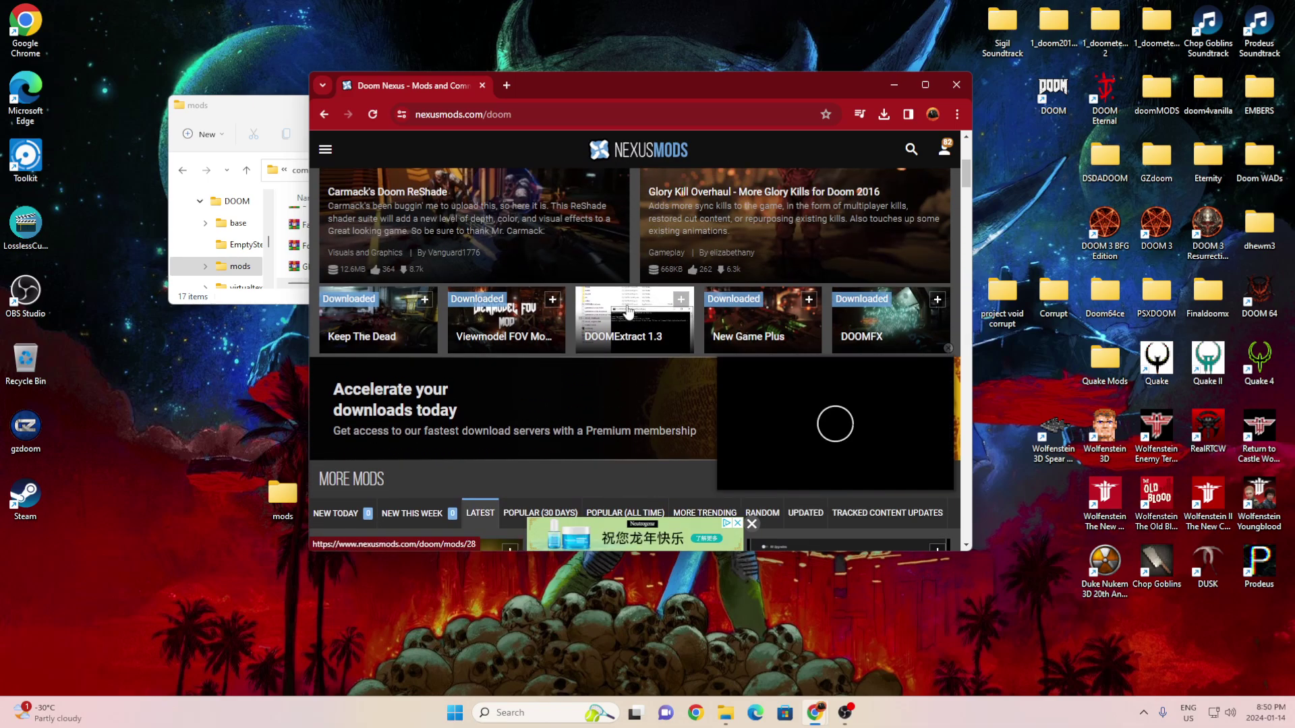
Minimize Chrome and go back to the DOOM folder to show DOOMModLoader beside DOOMx64.
{"action": "left_click", "coordinate": [896, 83]}
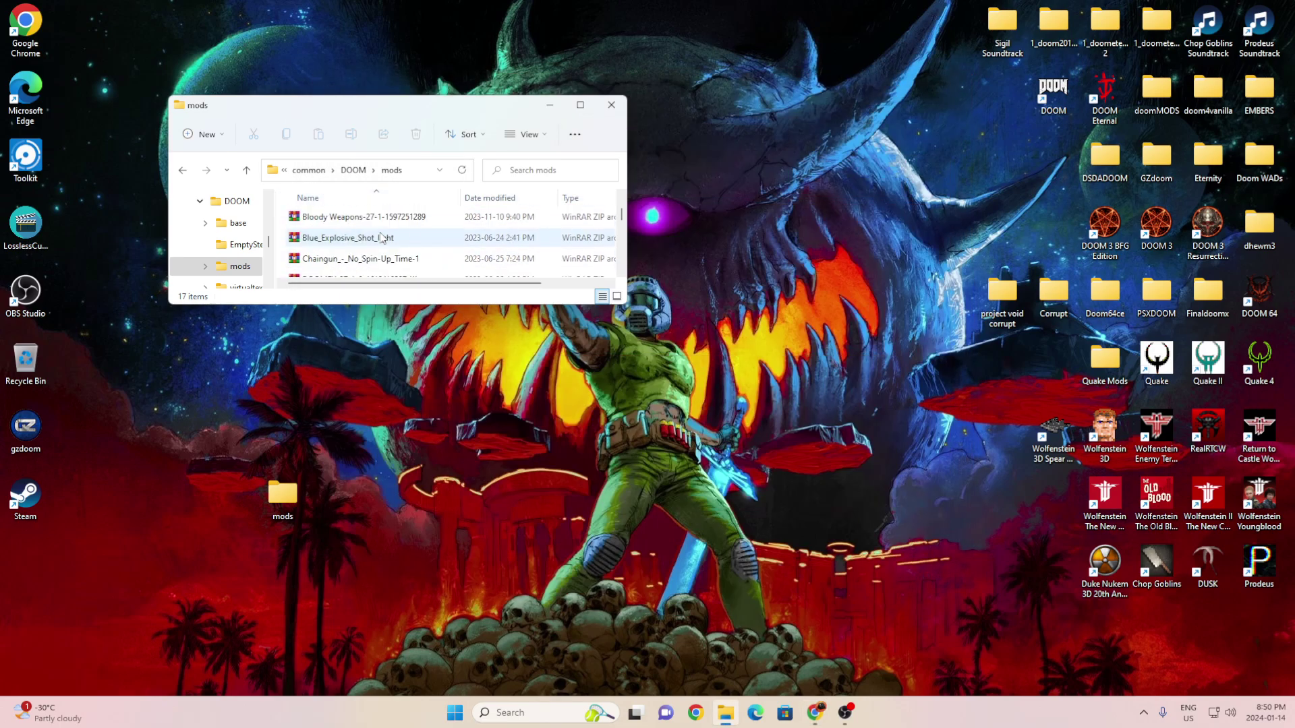
{"action": "left_click", "coordinate": [182, 170]}
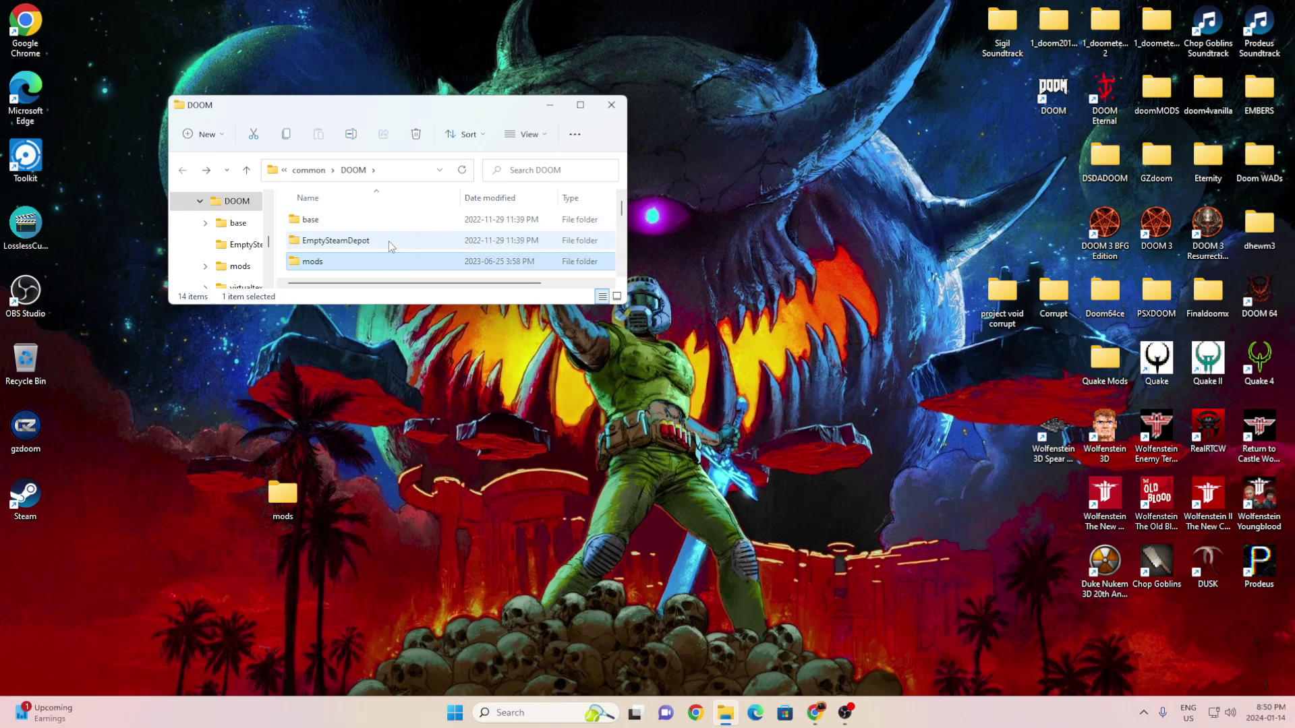
{"action": "scroll", "coordinate": [358, 251], "scroll_direction": "down", "scroll_amount": 3}
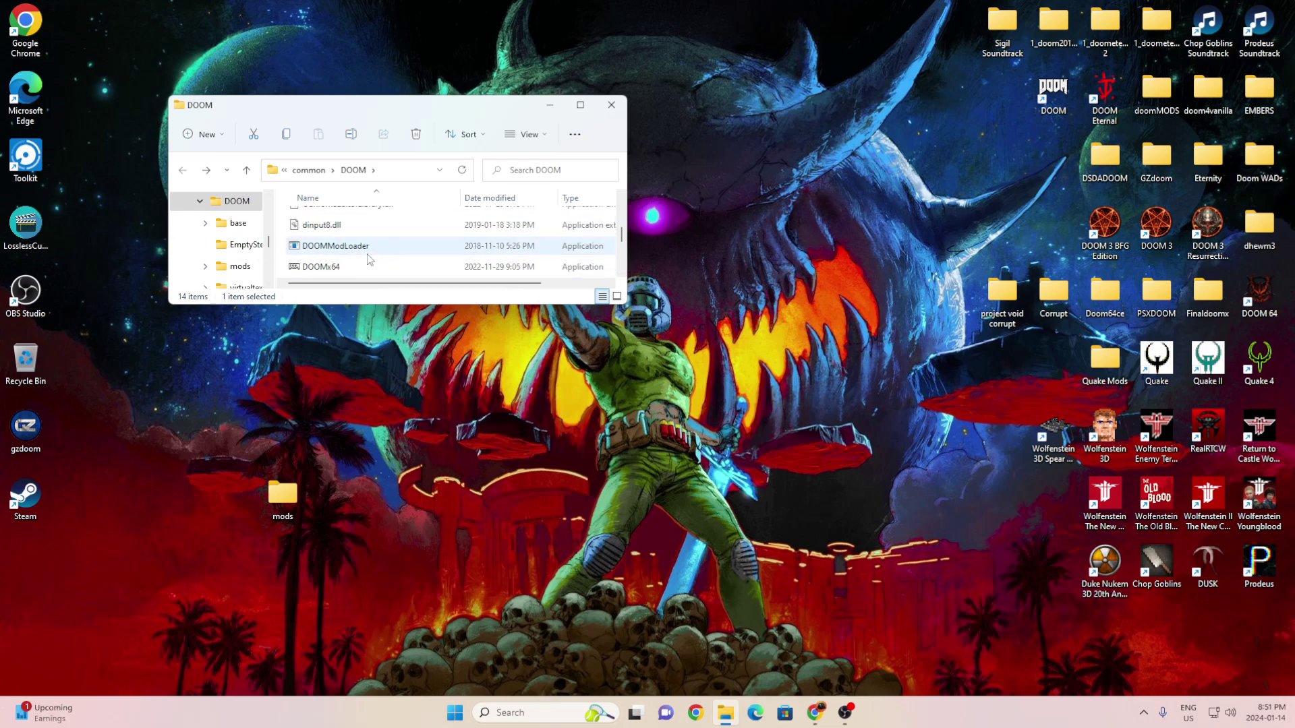